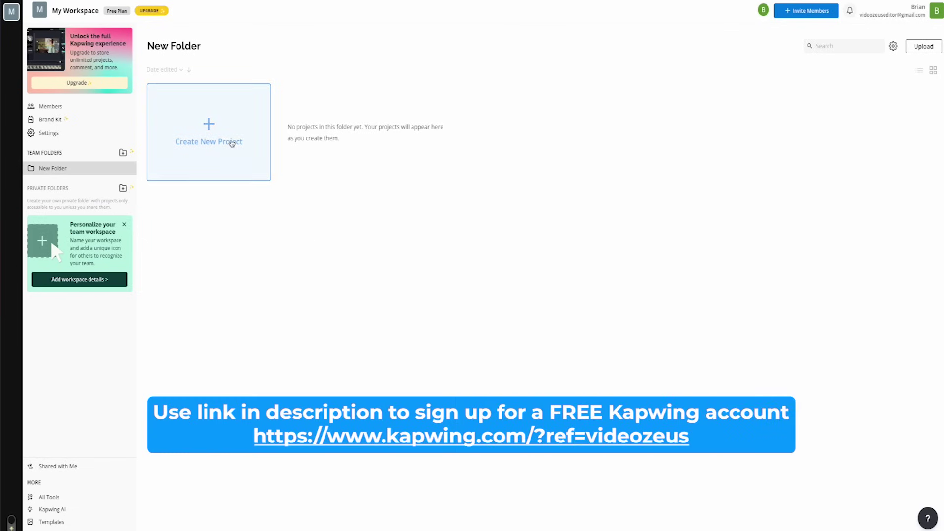
# Start a new empty Kapwing project and copy the YouTube Short's share link.
pyautogui.click(232, 142)
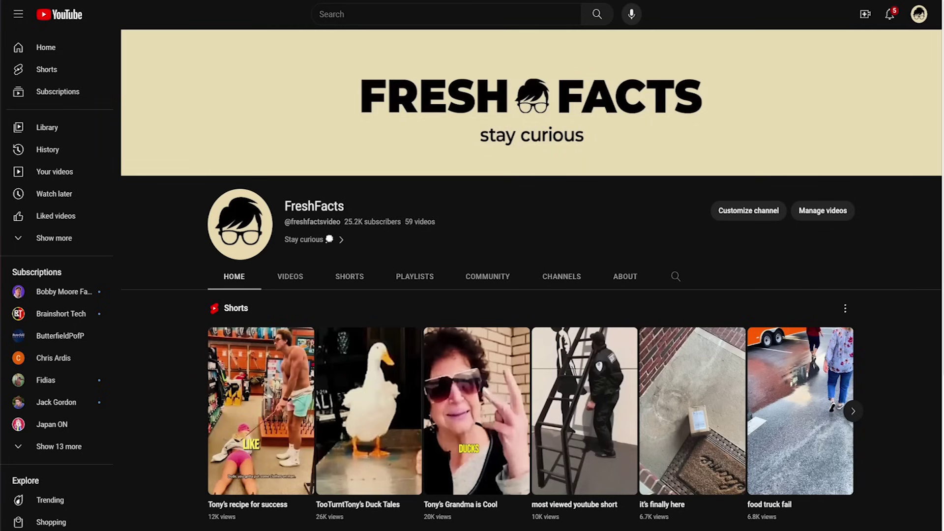
pyautogui.click(587, 460)
pyautogui.click(672, 421)
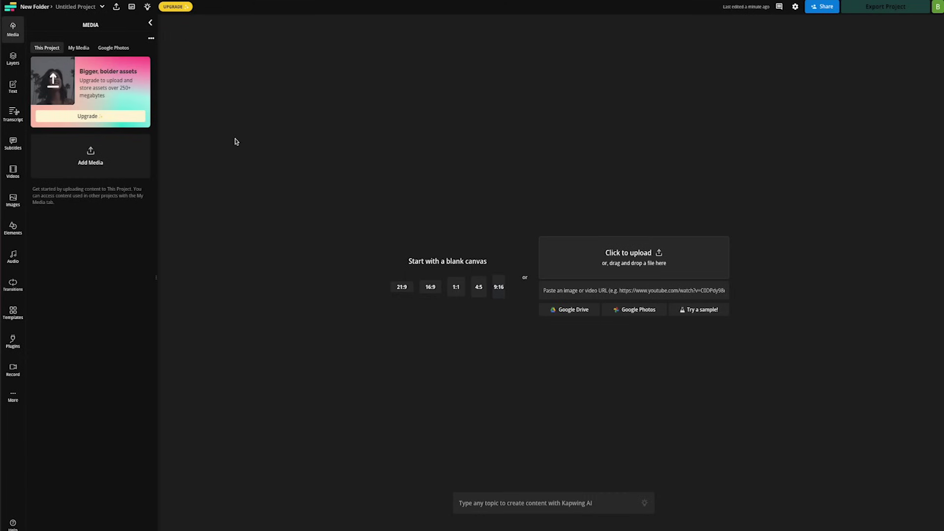
pyautogui.click(574, 290)
# Paste the Short's link into the 'Paste an image or video URL' field to import the 40-second clip.
pyautogui.rightClick(525, 298)
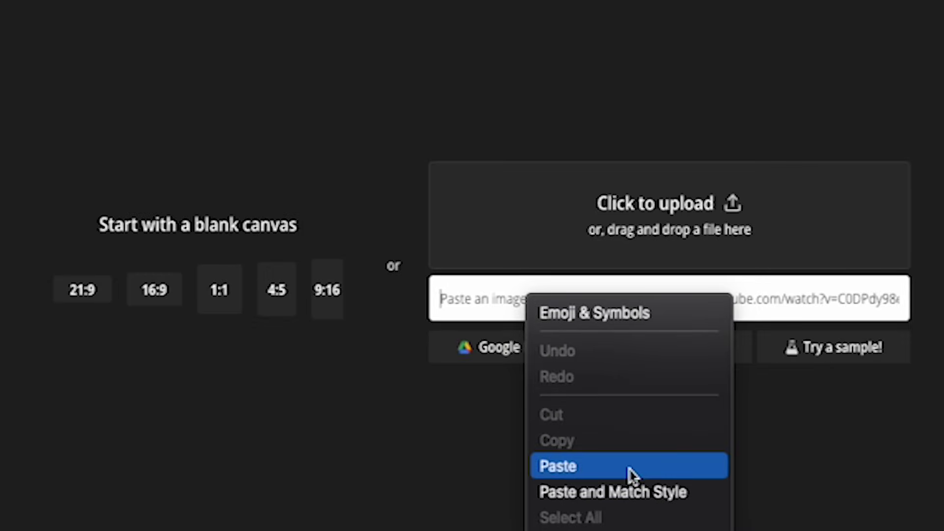
pyautogui.click(548, 470)
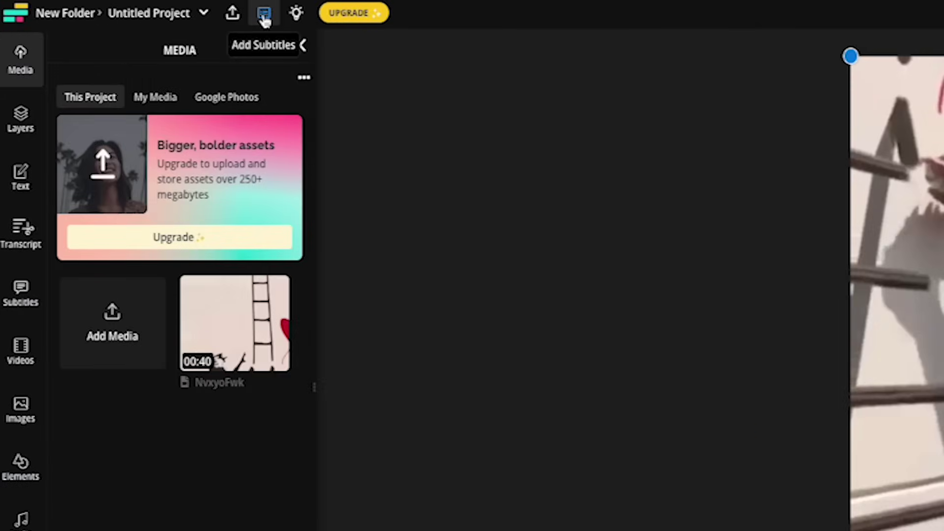
# Auto-generate subtitles in English (United States) with No translation.
pyautogui.click(264, 15)
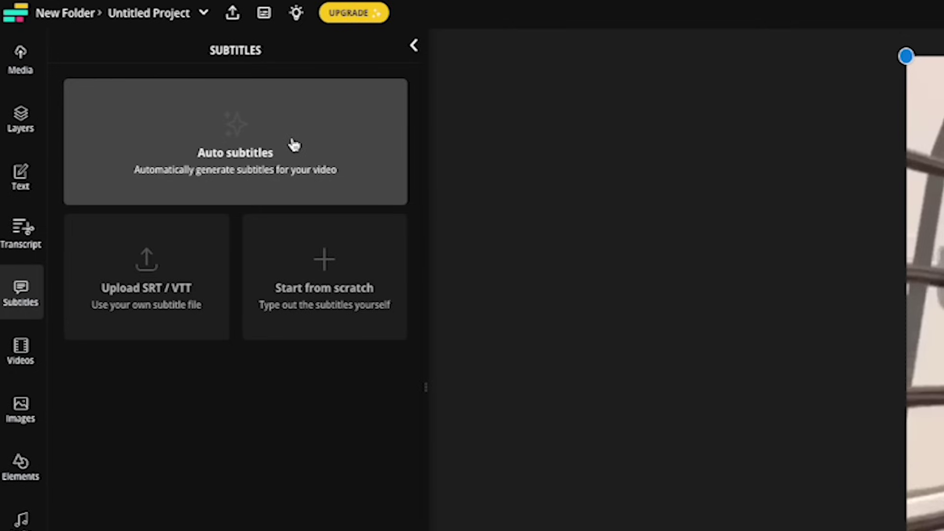
pyautogui.click(298, 108)
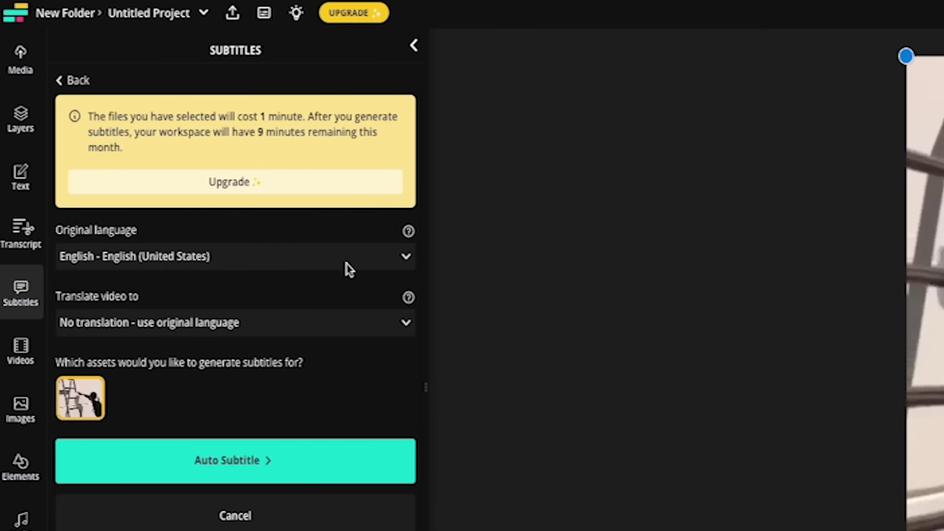
pyautogui.click(349, 269)
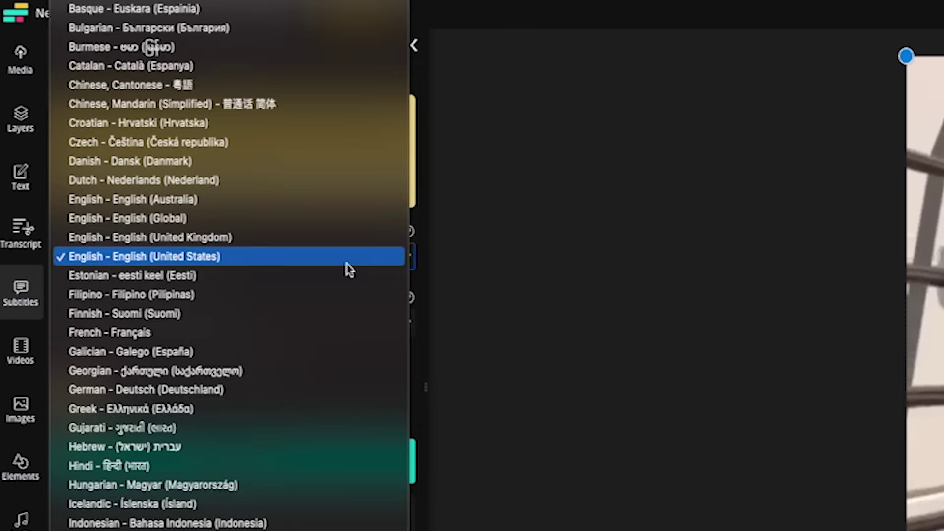
pyautogui.click(348, 269)
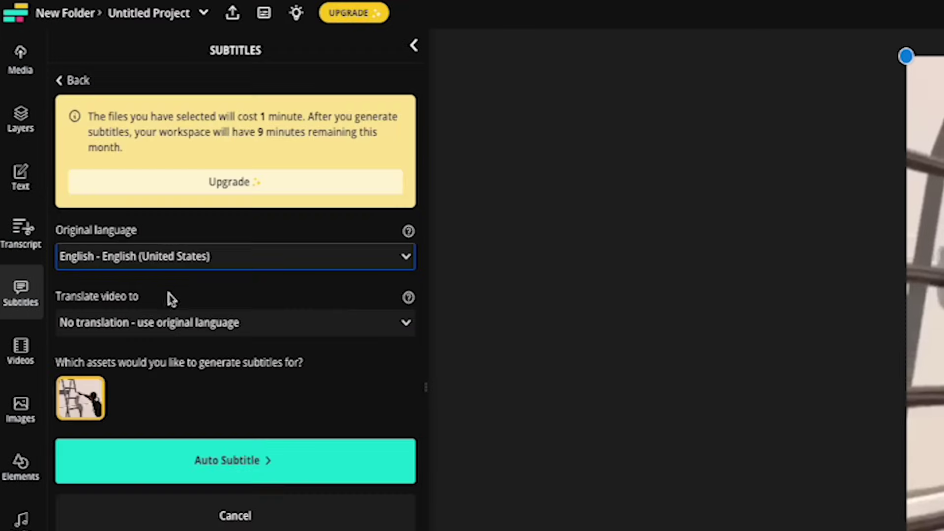
pyautogui.click(196, 329)
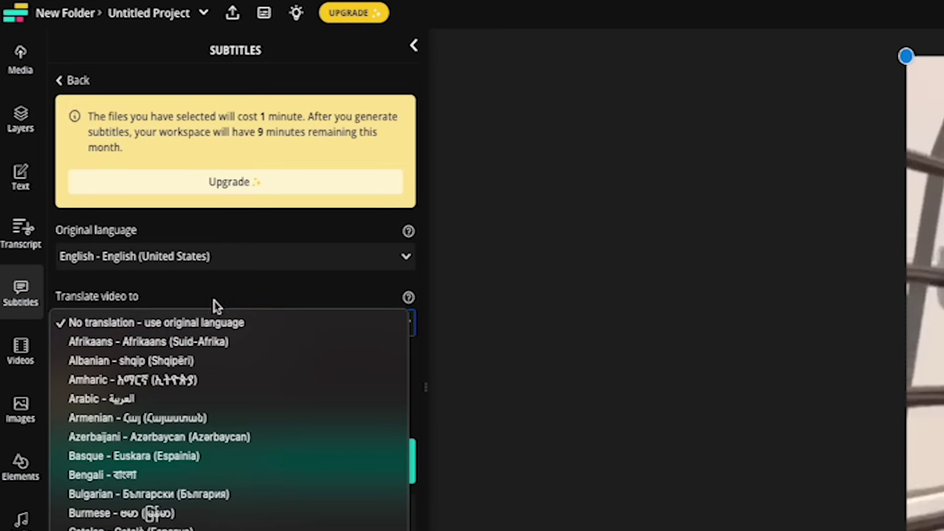
pyautogui.click(213, 315)
pyautogui.click(291, 467)
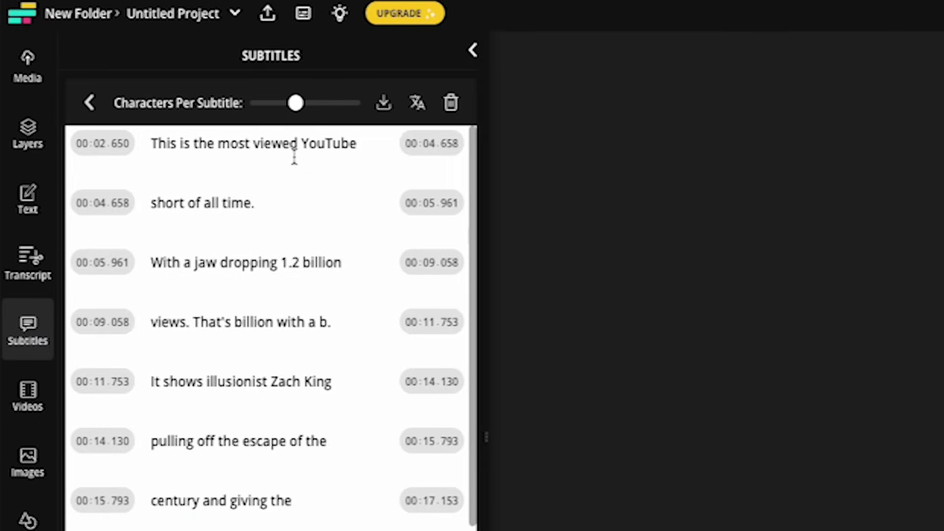
# Remove the periods after 'time' and 'views' and hyphenate 'popo' to 'po-po'.
pyautogui.click(128, 66)
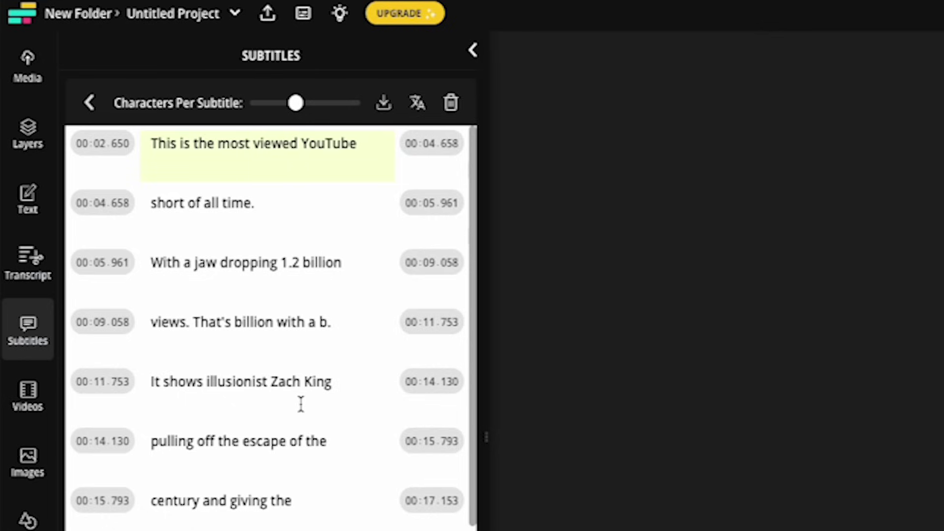
pyautogui.click(280, 208)
pyautogui.press('BackSpace')
pyautogui.click(194, 321)
pyautogui.press('BackSpace')
pyautogui.press('BackSpace')
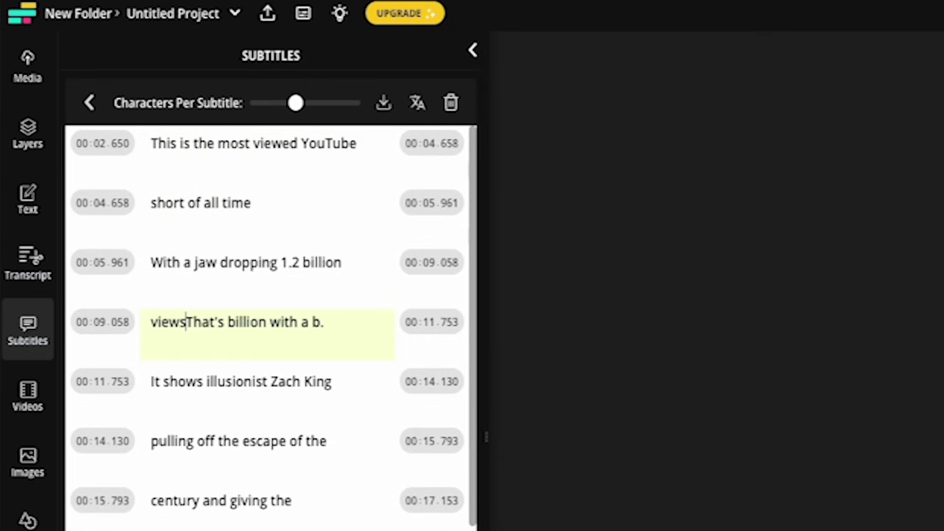
pyautogui.scroll(-4, 262, 407)
pyautogui.click(254, 356)
pyautogui.press('Left')
pyautogui.press('Left')
pyautogui.press('Left')
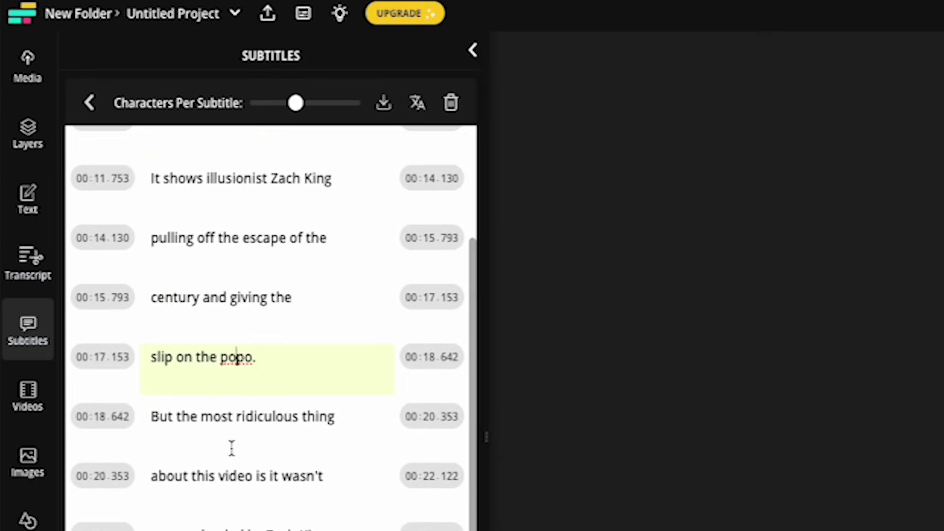
pyautogui.write('-')
pyautogui.scroll(-5, 245, 312)
# Strip punctuation from the illusionist, Instead and 'here' lines and correct 're-uploaded'.
pyautogui.click(331, 287)
pyautogui.press('BackSpace')
pyautogui.click(200, 346)
pyautogui.press('BackSpace')
pyautogui.click(276, 329)
pyautogui.press('BackSpace')
pyautogui.write('-')
pyautogui.click(341, 391)
pyautogui.press('BackSpace')
pyautogui.scroll(-1, 246, 418)
pyautogui.click(295, 444)
pyautogui.press('BackSpace')
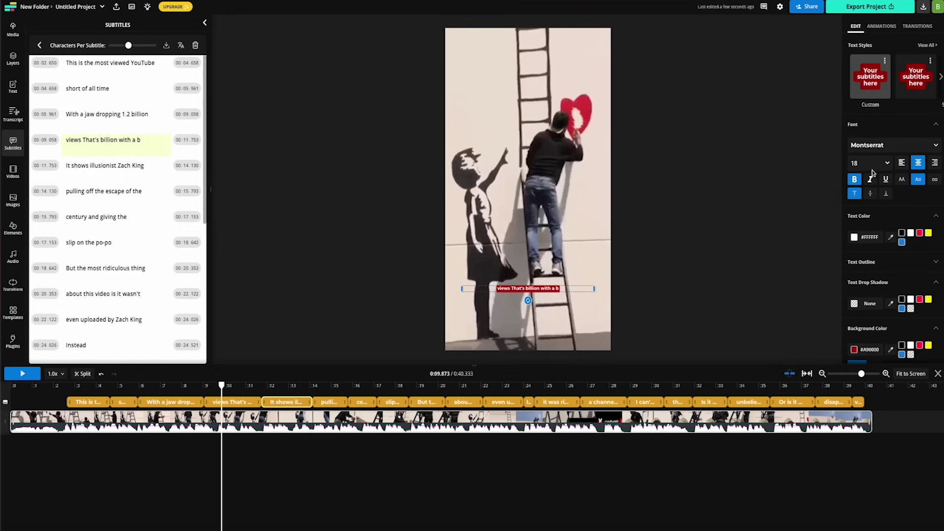
# Raise the subtitle font size from 18 to 64.
pyautogui.click(887, 163)
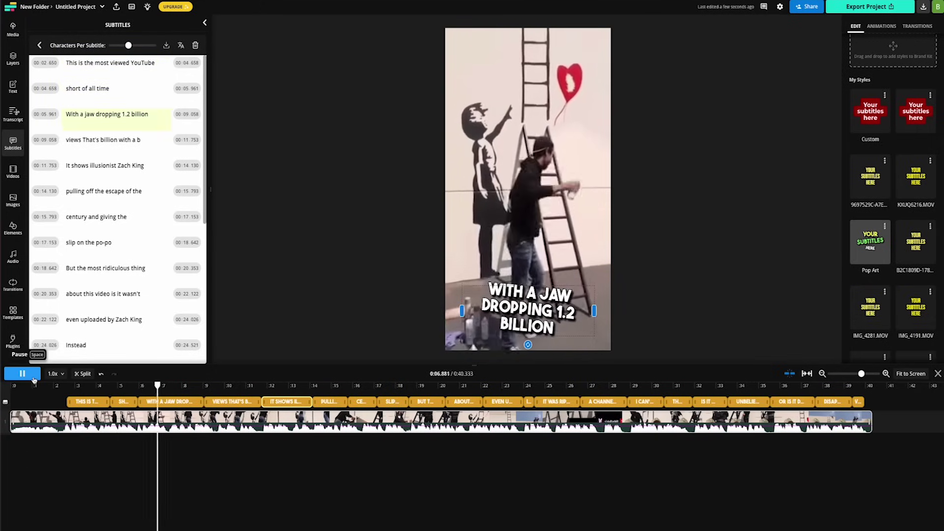
# Apply the Pop Art text style to the subtitles and pause the preview.
pyautogui.click(30, 377)
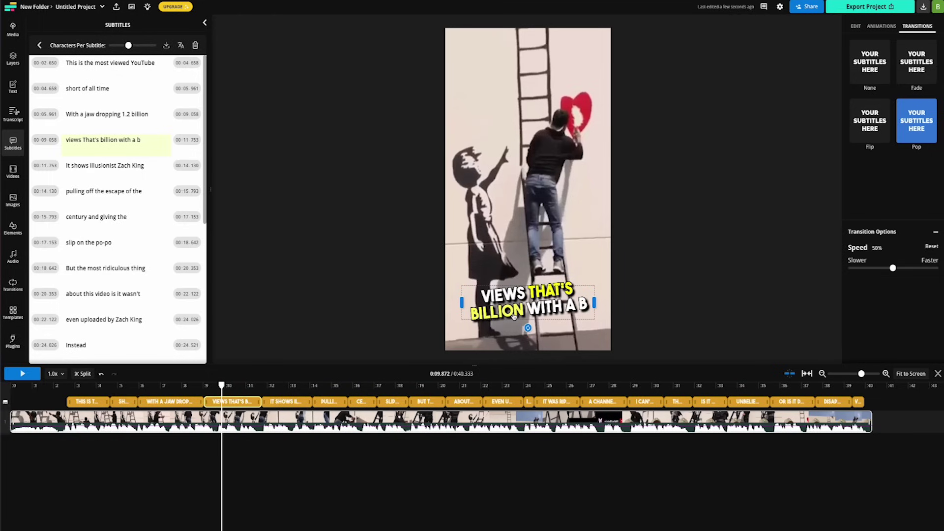
# In Project settings, try the YouTube Shorts and TikTok safe zones, then show All.
pyautogui.click(411, 211)
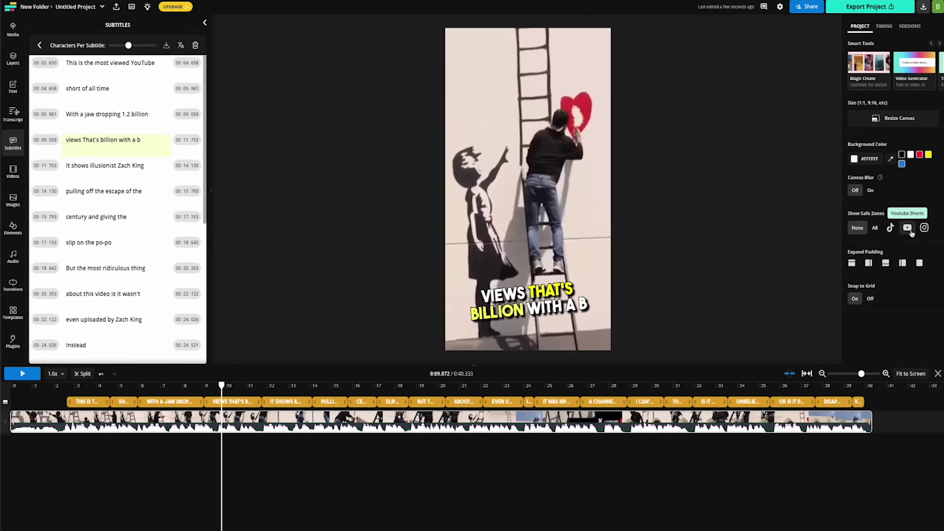
pyautogui.click(909, 229)
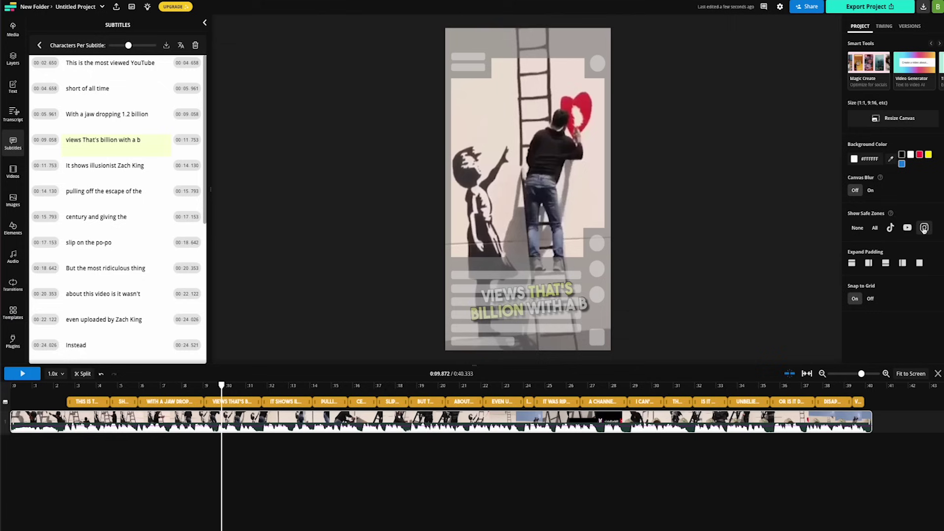
pyautogui.click(890, 228)
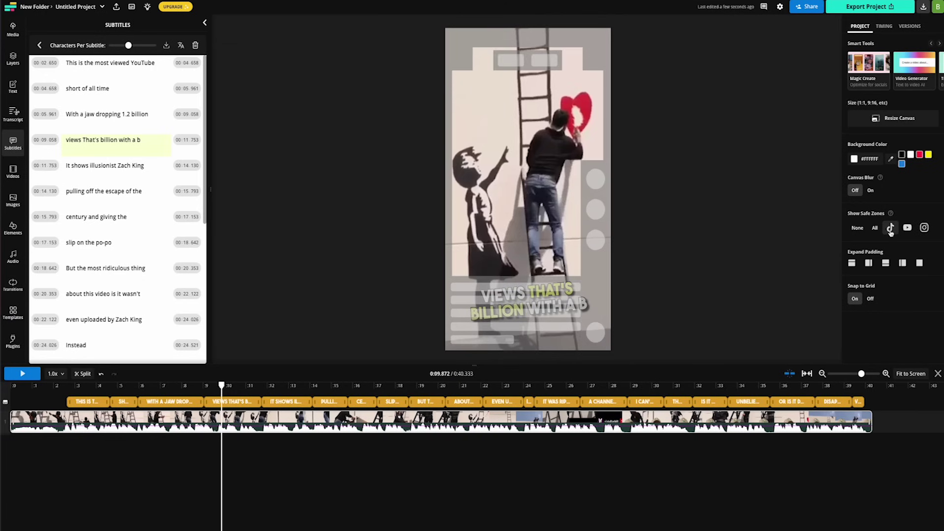
pyautogui.click(875, 228)
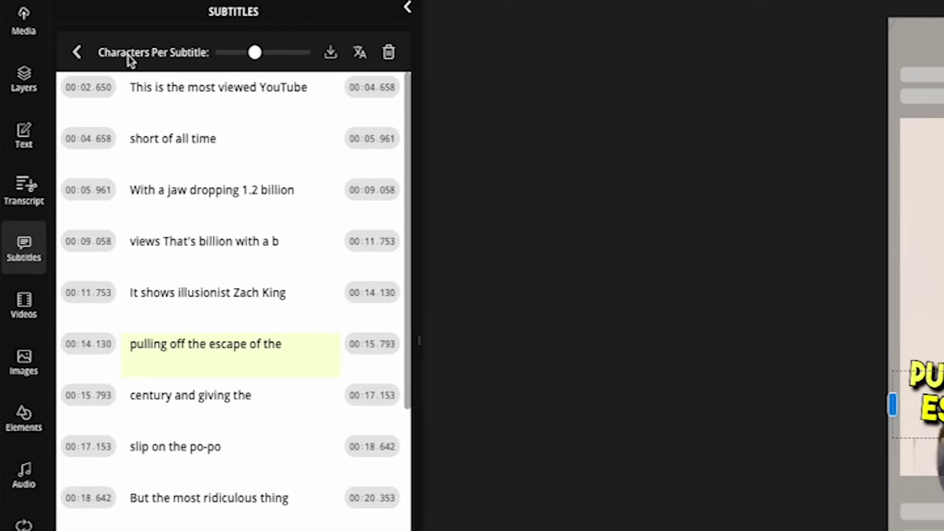
# Drag Characters Per Subtitle to the minimum for one-word captions, then move the playhead to about 5.5 s.
pyautogui.moveTo(256, 58)
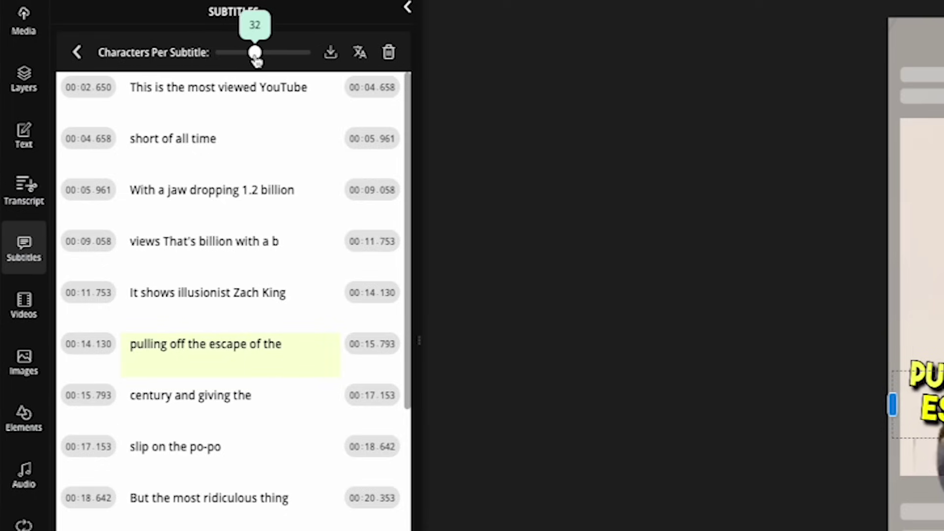
pyautogui.moveTo(256, 58); pyautogui.dragTo(206, 61)
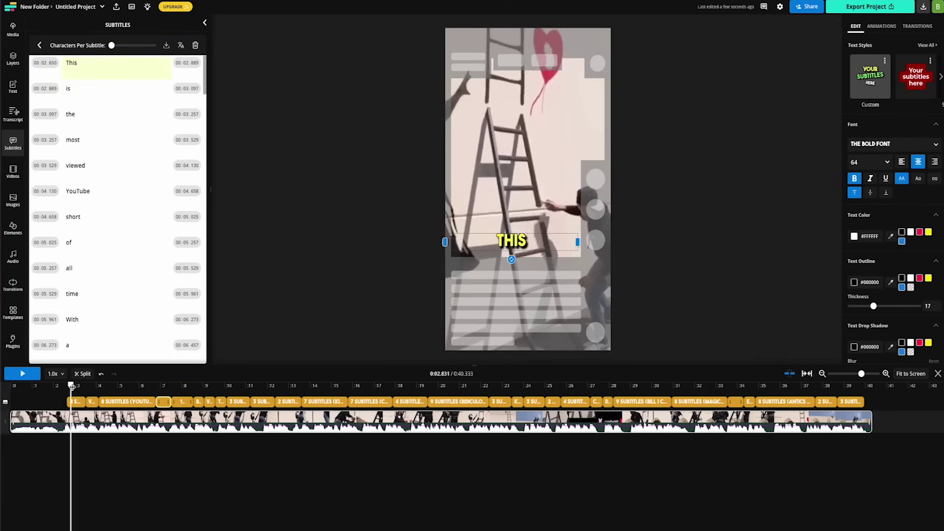
pyautogui.moveTo(69, 385); pyautogui.dragTo(159, 416)
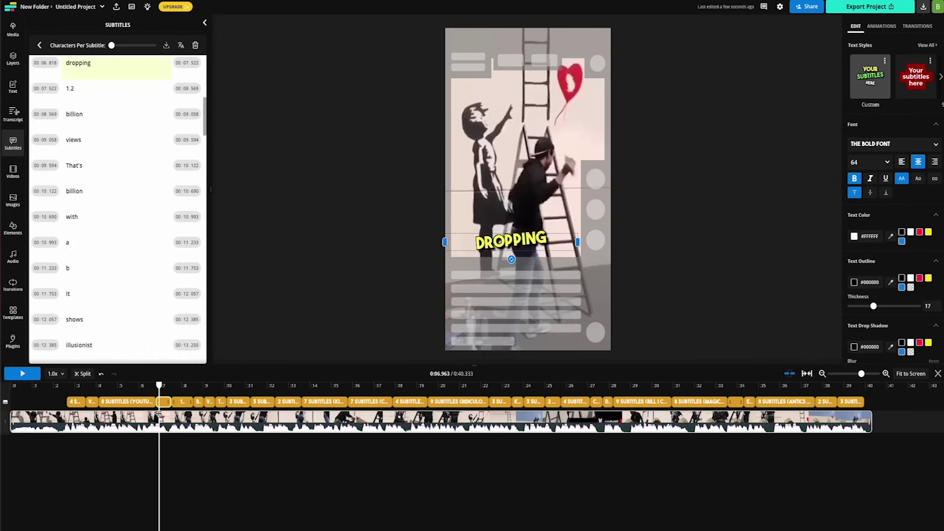
# Set Show Safe Zones to None and play back the one-word captions from the KING caption.
pyautogui.moveTo(159, 415); pyautogui.dragTo(305, 415)
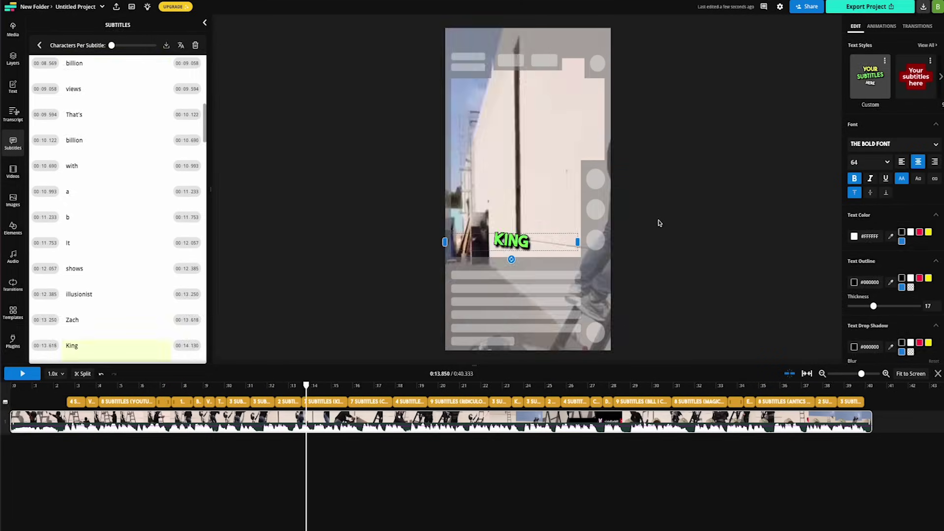
pyautogui.click(658, 223)
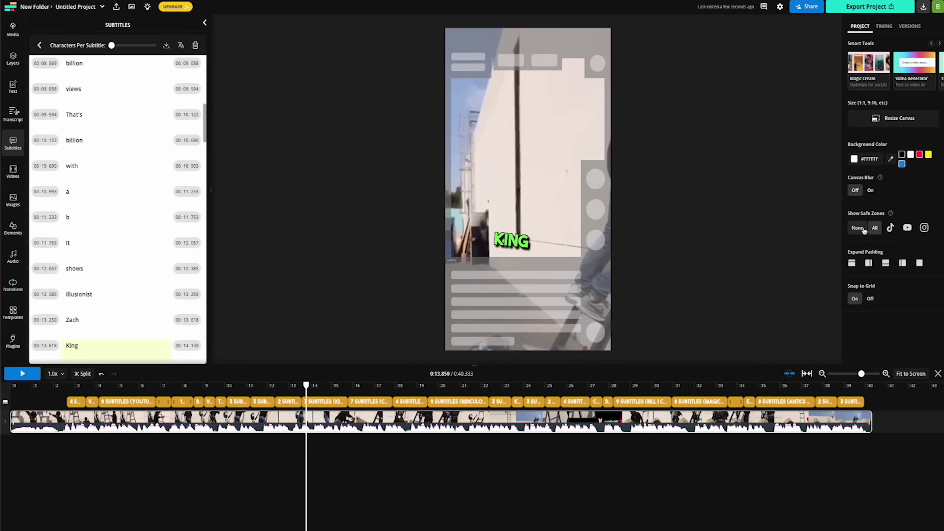
pyautogui.click(858, 228)
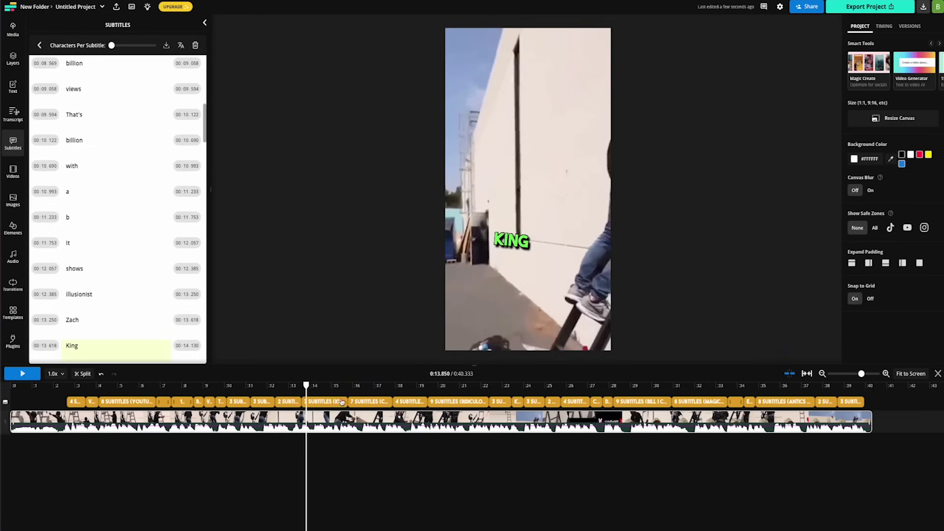
pyautogui.press('space')
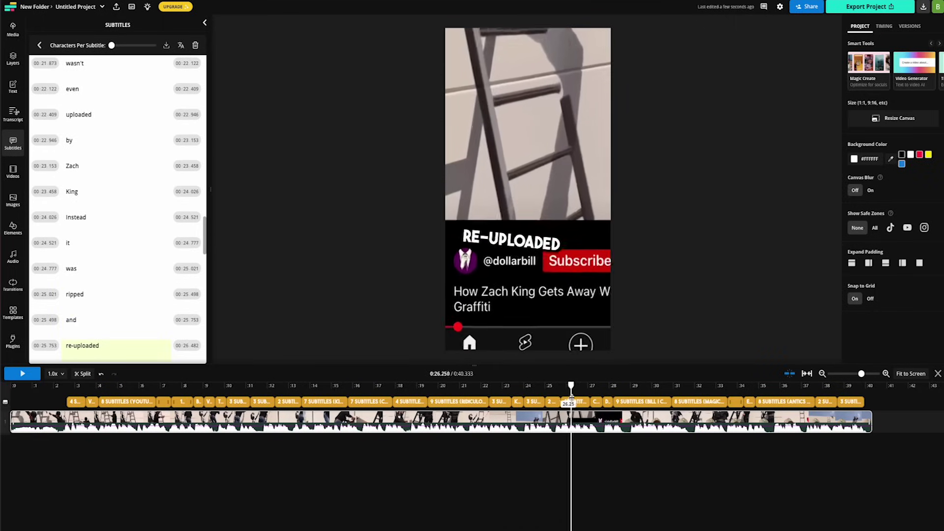
pyautogui.click(186, 401)
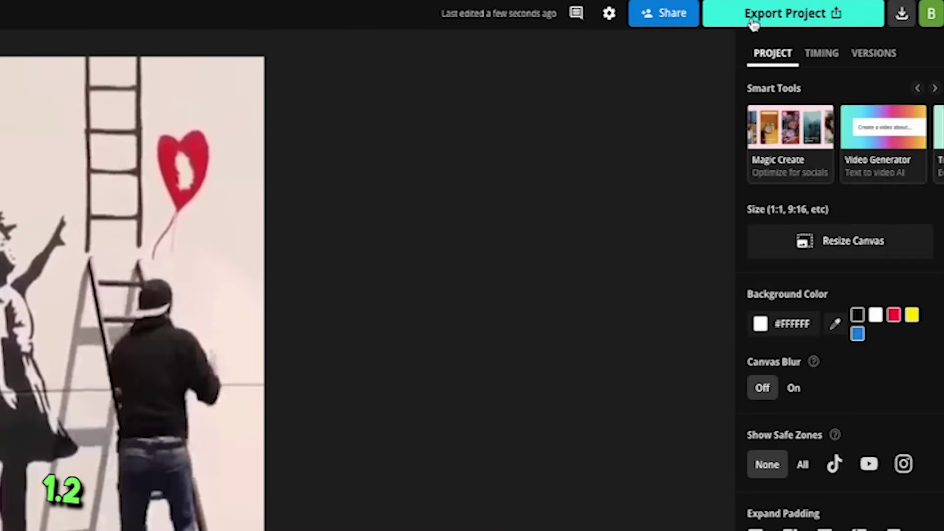
# Export the project as MP4 and download the finished Untitled_Project_V1 file.
pyautogui.click(735, 15)
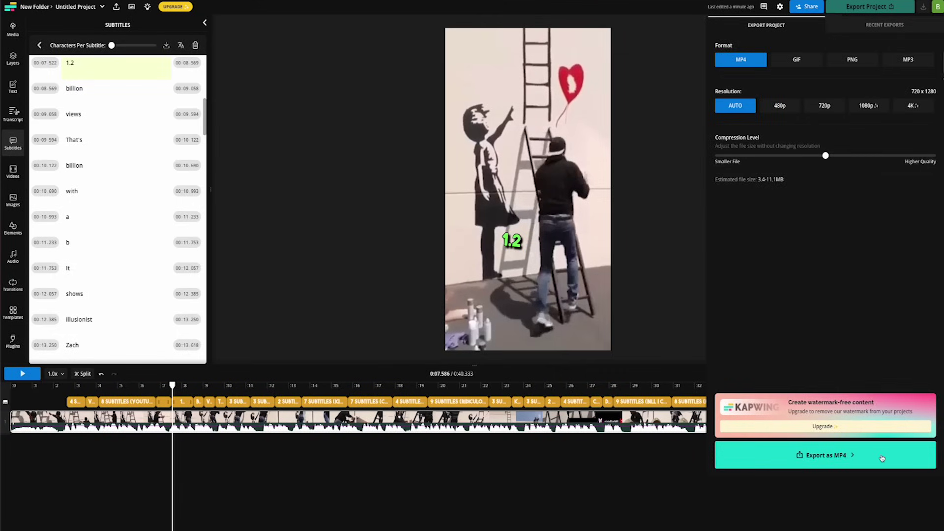
pyautogui.click(882, 458)
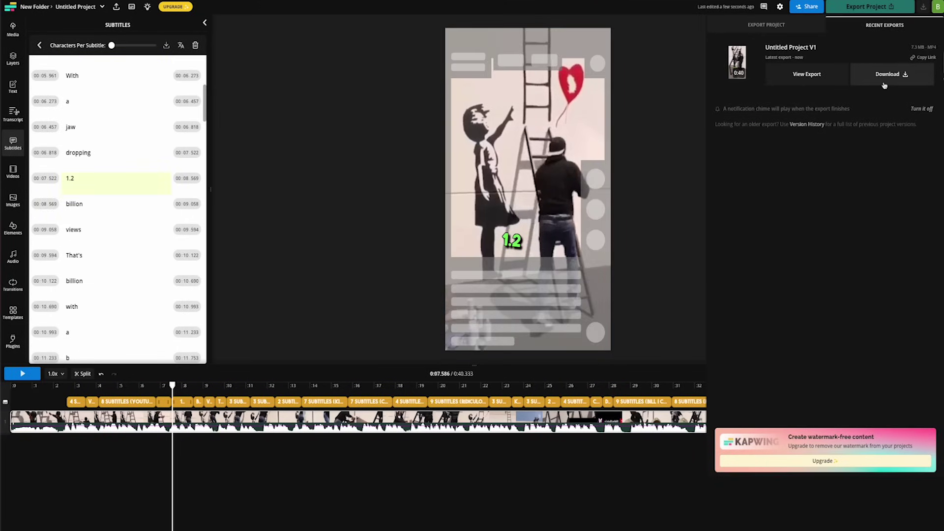
pyautogui.click(884, 75)
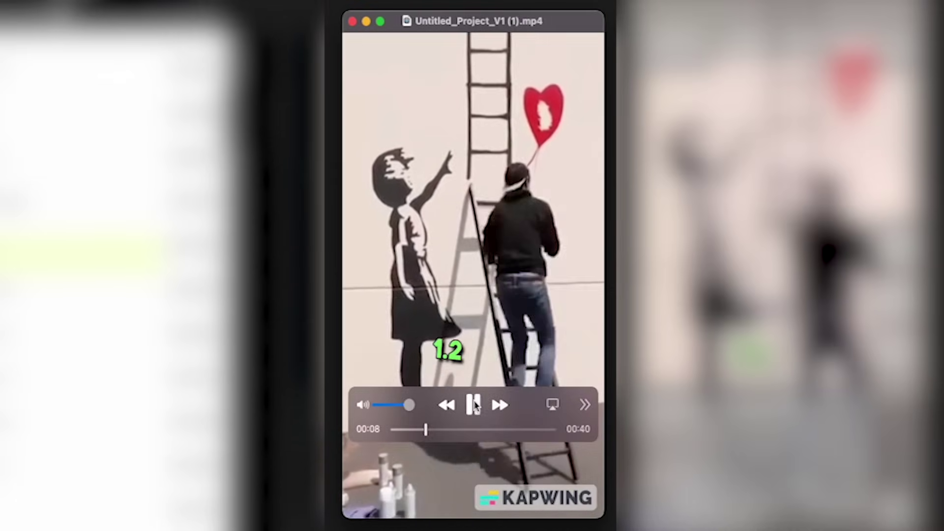
# Pause Untitled_Project_V1 (1).mp4 on the single-word 1.2 caption to inspect the subtitles.
pyautogui.click(473, 402)
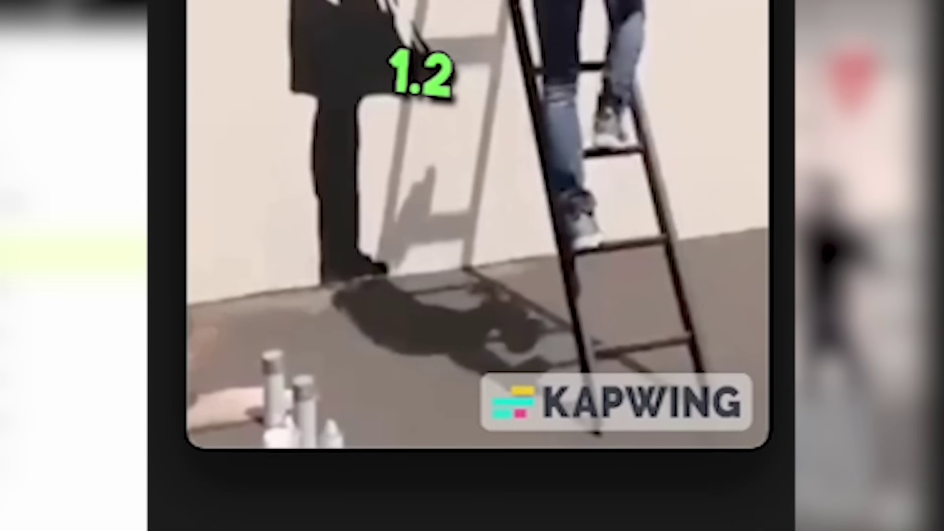